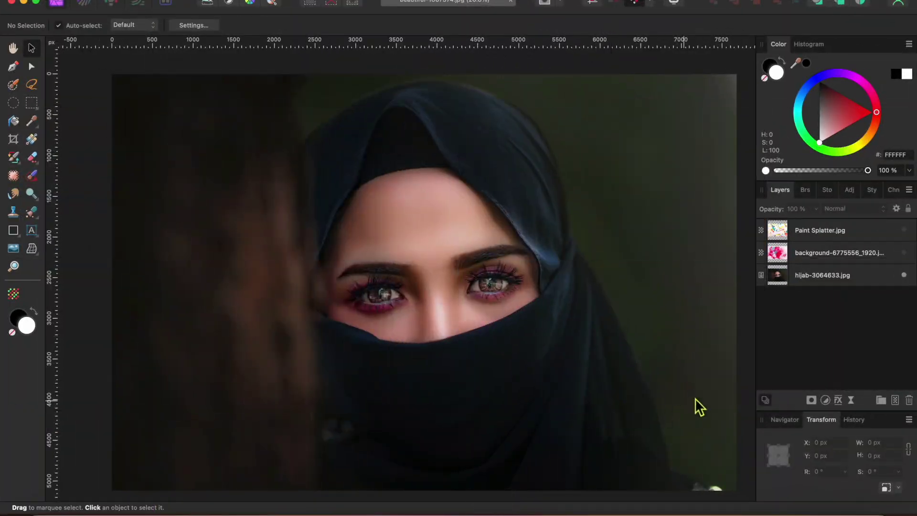
Briefly show the watercolour background and paint splatter layers, then hide them again
{"action": "left_click", "coordinate": [904, 253]}
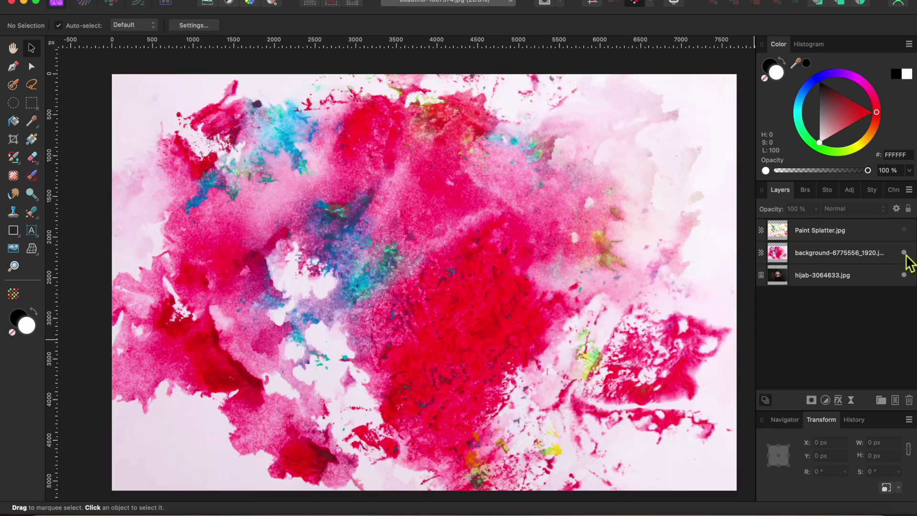
{"action": "left_click", "coordinate": [904, 231]}
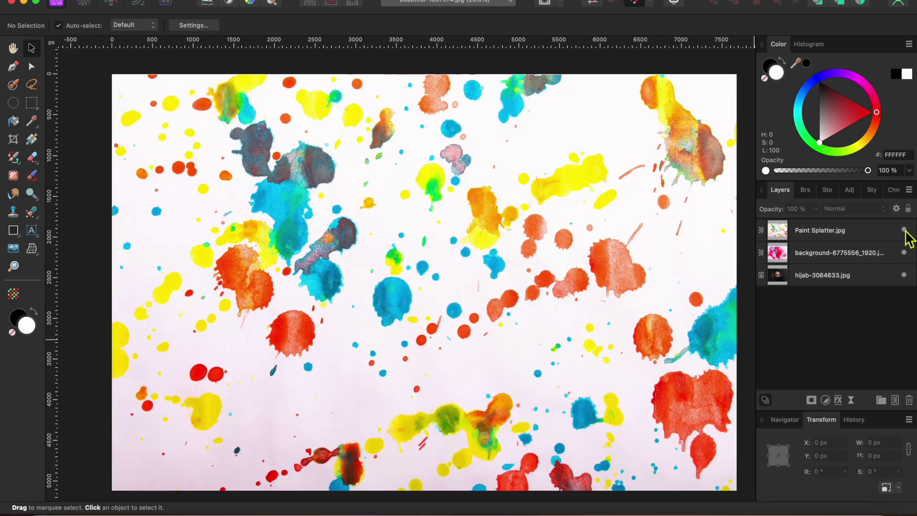
{"action": "left_click", "coordinate": [904, 230]}
{"action": "left_click", "coordinate": [905, 252]}
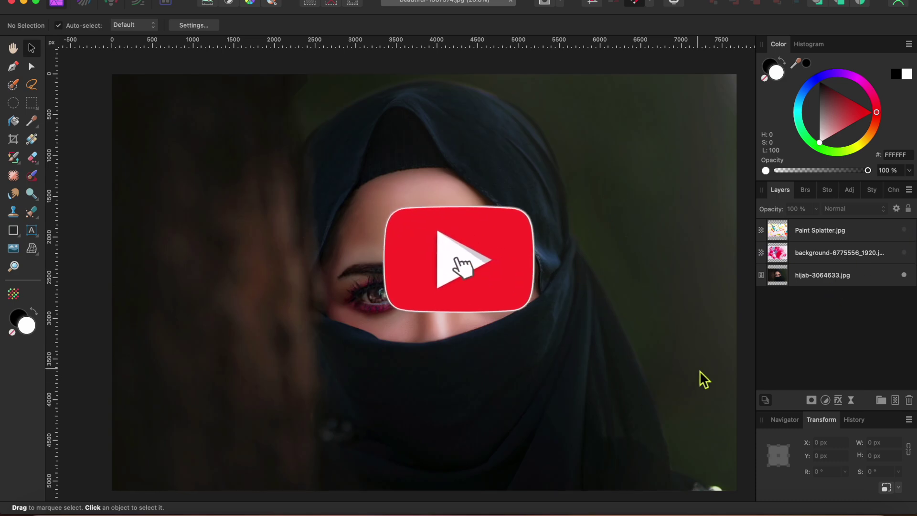
Nest a Black & White adjustment in the hijab layer: Red 60%, Yellow/Green/Blue 300%, Cyan 188%, Magenta -88%
{"action": "left_click", "coordinate": [812, 279]}
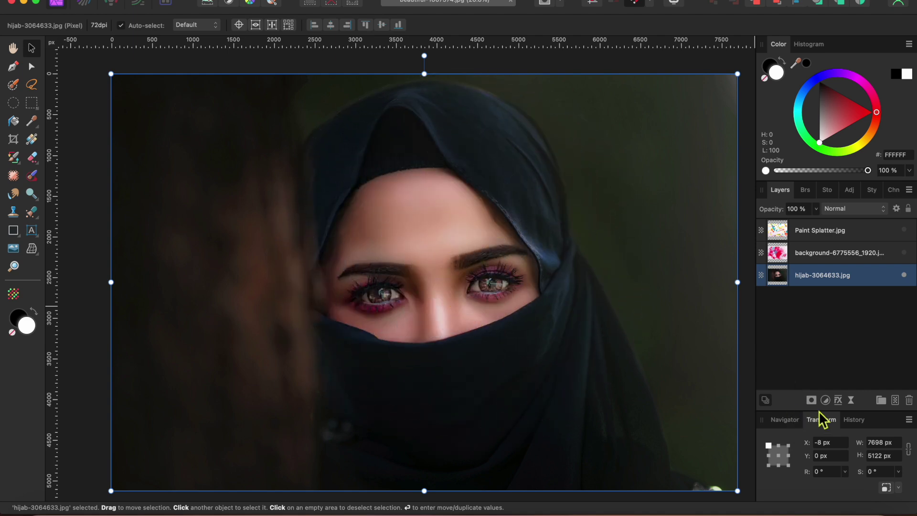
{"action": "left_click", "coordinate": [825, 400]}
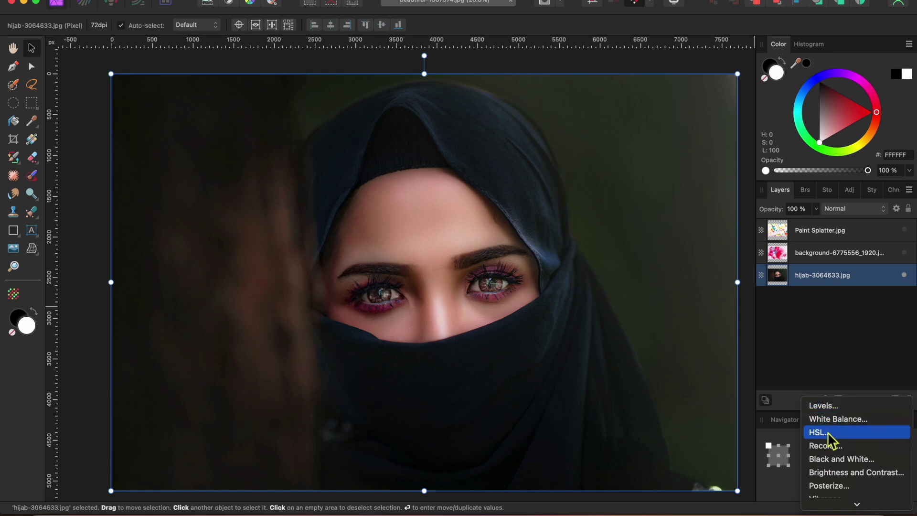
{"action": "left_click", "coordinate": [833, 460]}
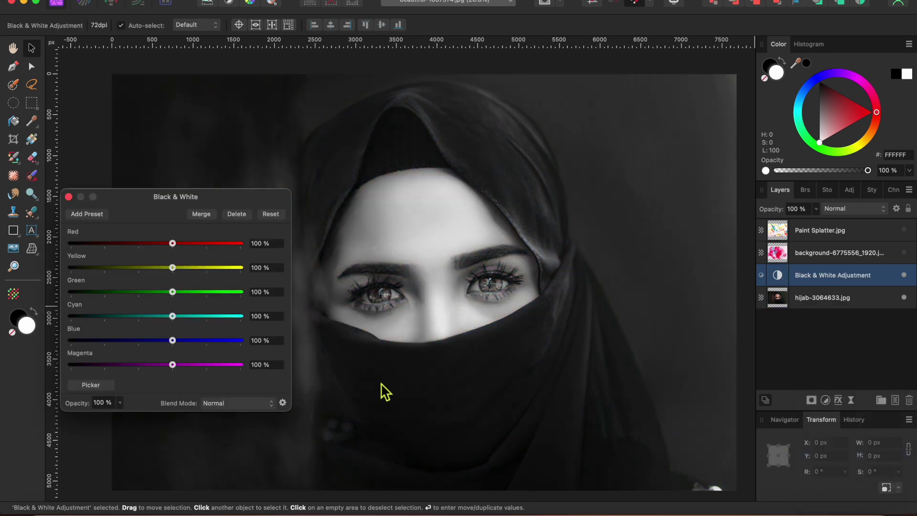
{"action": "left_click_drag", "start_coordinate": [174, 365], "coordinate": [105, 365]}
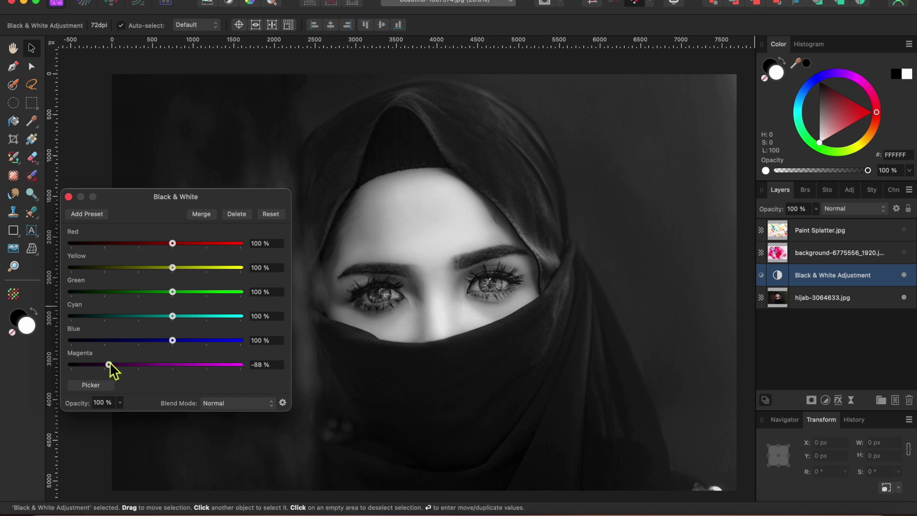
{"action": "left_click_drag", "start_coordinate": [173, 340], "coordinate": [261, 343]}
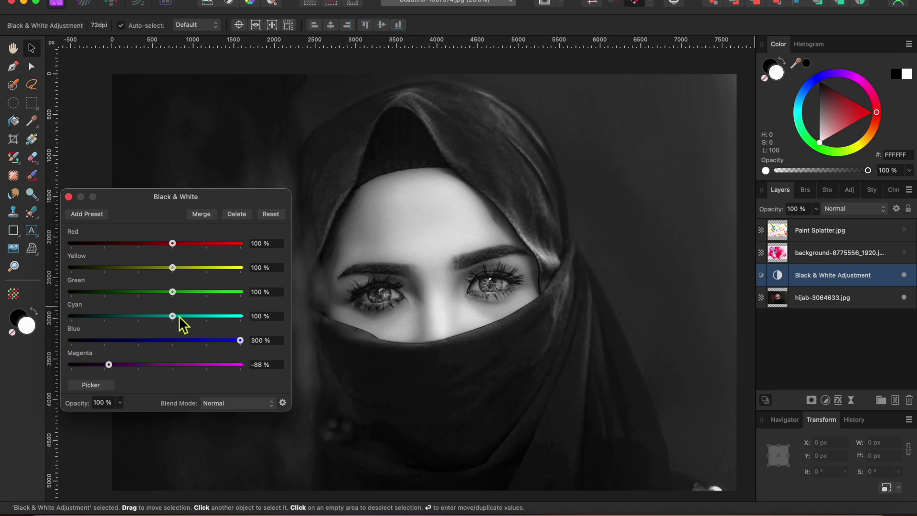
{"action": "left_click_drag", "start_coordinate": [179, 316], "coordinate": [203, 334]}
{"action": "left_click_drag", "start_coordinate": [173, 291], "coordinate": [261, 301]}
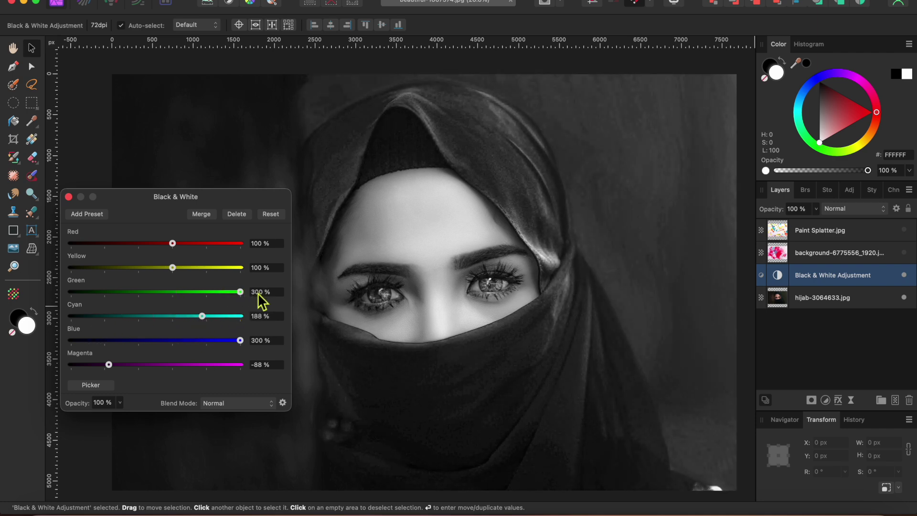
{"action": "left_click_drag", "start_coordinate": [173, 267], "coordinate": [254, 268]}
{"action": "left_click_drag", "start_coordinate": [211, 243], "coordinate": [166, 261]}
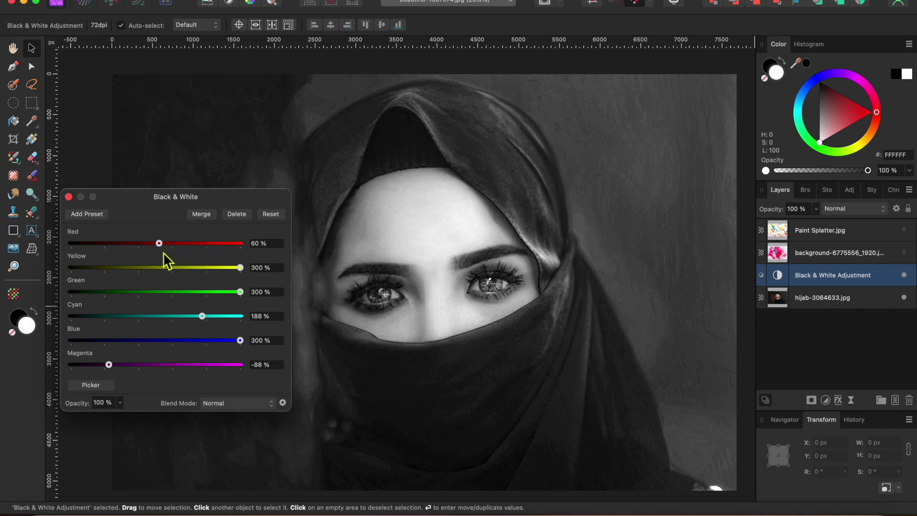
{"action": "left_click", "coordinate": [68, 197]}
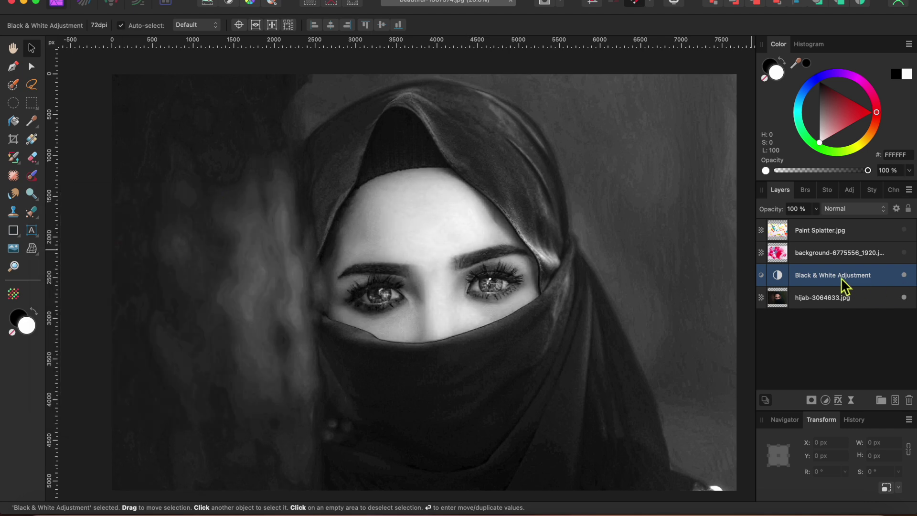
{"action": "left_click_drag", "start_coordinate": [841, 277], "coordinate": [841, 298]}
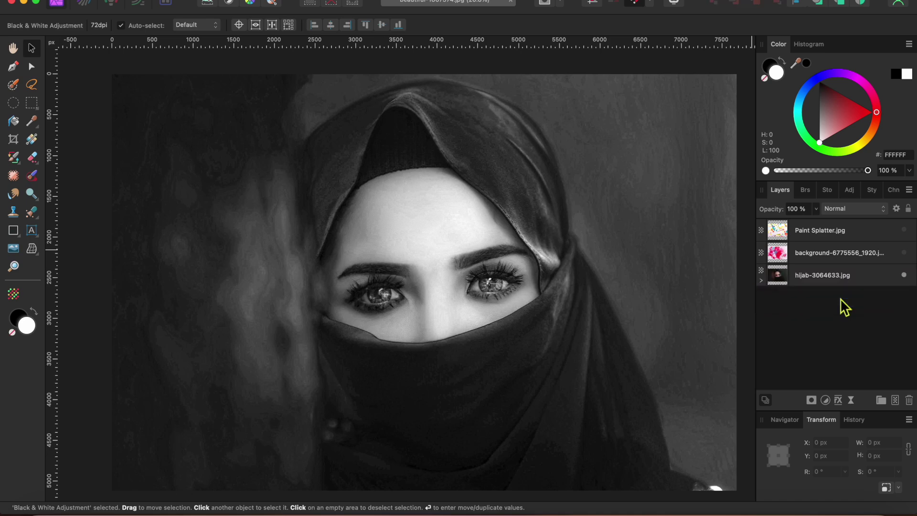
Nest a 4-level Posterize adjustment inside the hijab-3064633.jpg layer
{"action": "left_click", "coordinate": [826, 401]}
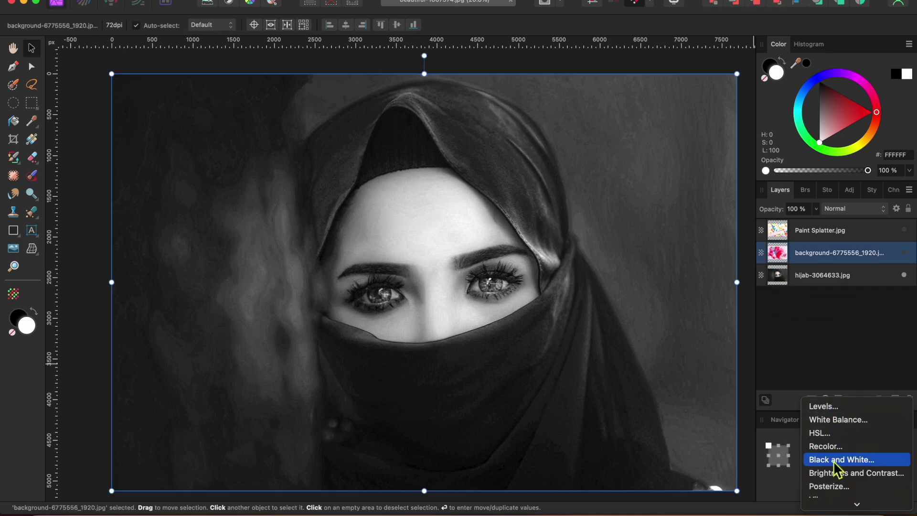
{"action": "left_click", "coordinate": [833, 487]}
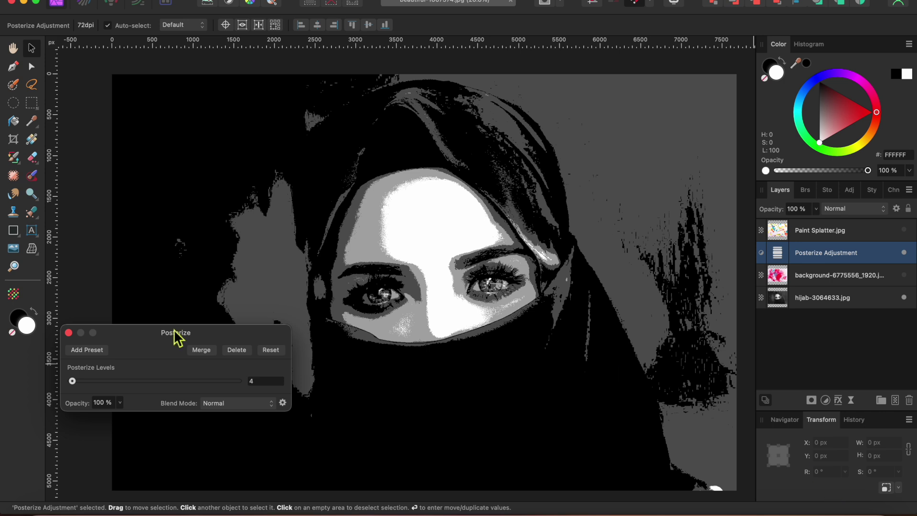
{"action": "left_click", "coordinate": [69, 332]}
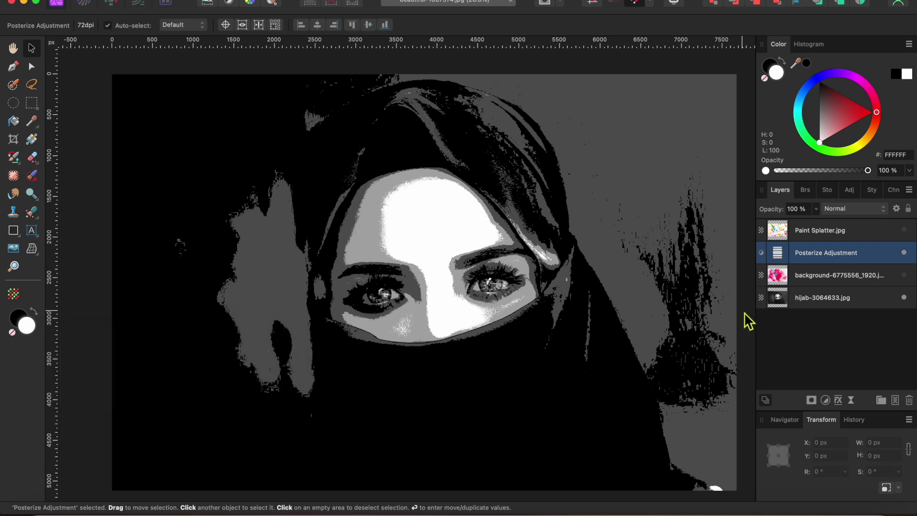
{"action": "left_click_drag", "start_coordinate": [834, 258], "coordinate": [829, 311]}
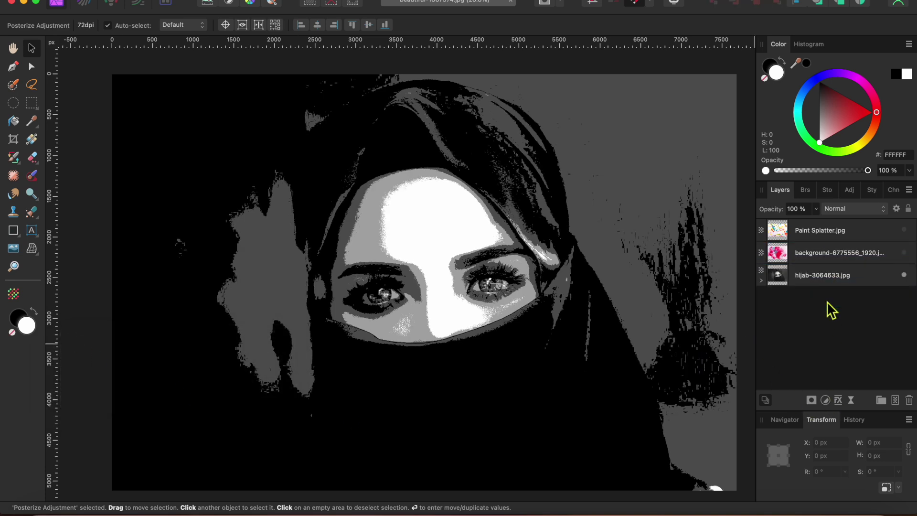
Add a Threshold adjustment at 18% inside the hijab layer and collapse its nested adjustments
{"action": "left_click", "coordinate": [826, 401]}
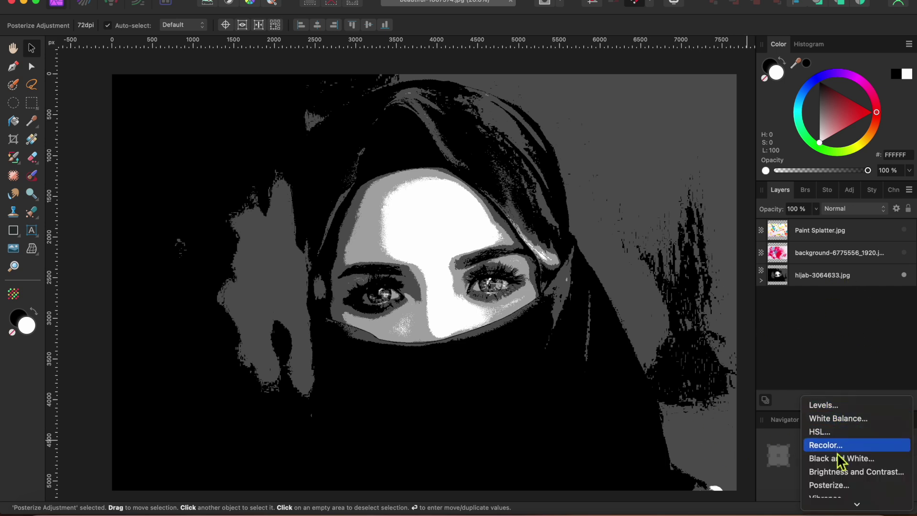
{"action": "scroll", "coordinate": [839, 458], "scroll_direction": "down", "scroll_amount": 2}
{"action": "scroll", "coordinate": [839, 460], "scroll_direction": "down", "scroll_amount": 3}
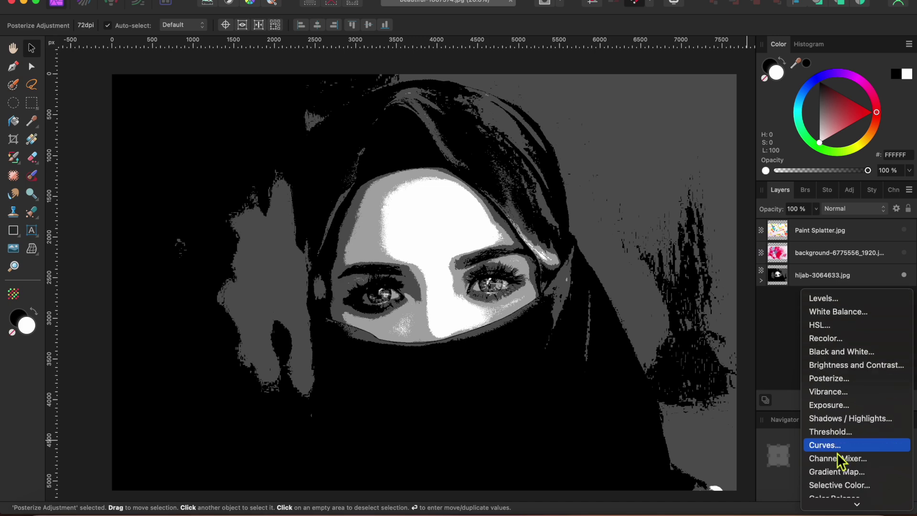
{"action": "left_click", "coordinate": [835, 433]}
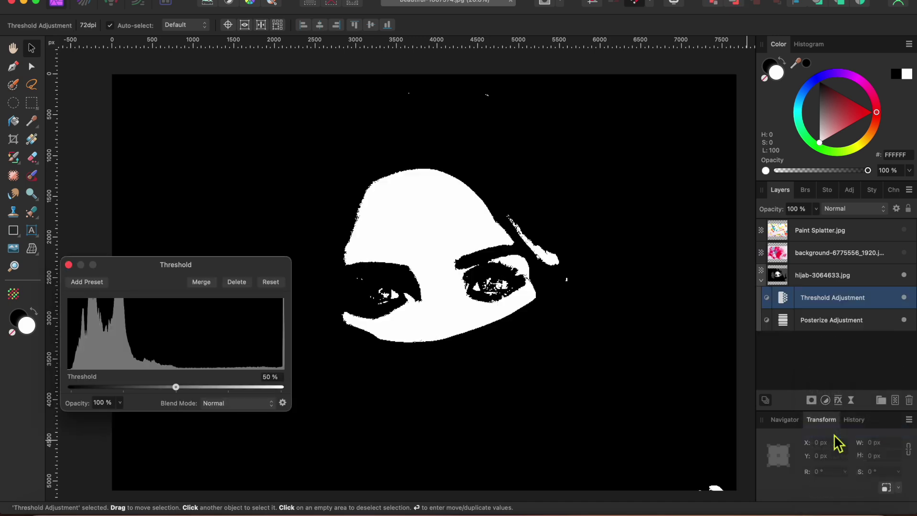
{"action": "left_click_drag", "start_coordinate": [176, 387], "coordinate": [110, 386]}
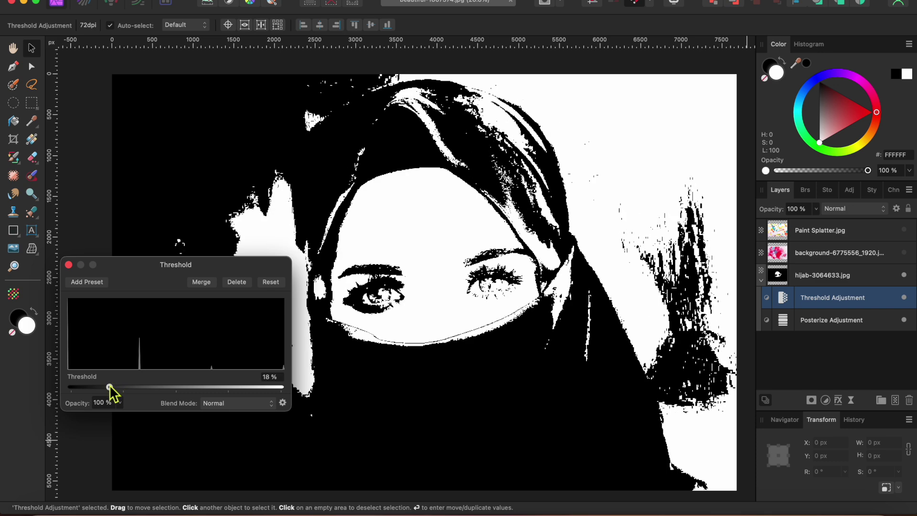
{"action": "left_click", "coordinate": [68, 264]}
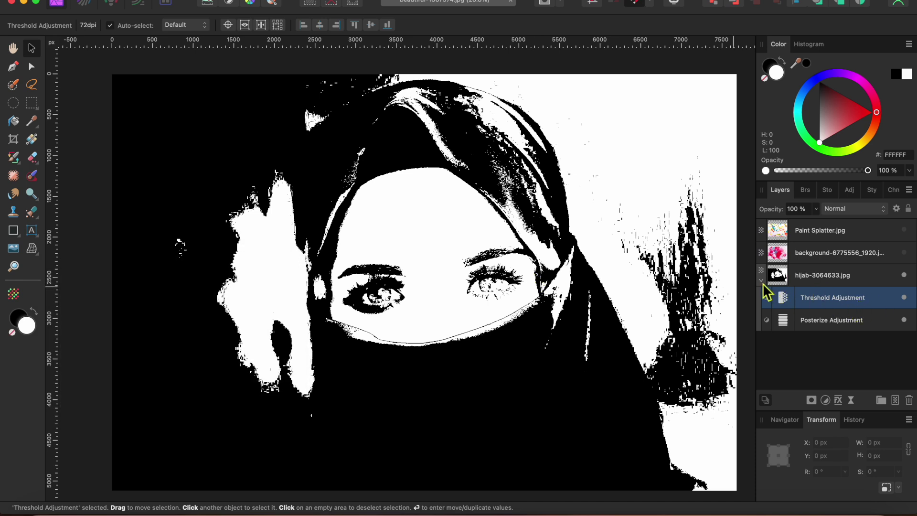
{"action": "left_click", "coordinate": [761, 282]}
Rasterise the hijab layer with its adjustments, then show and select the pink watercolour background
{"action": "right_click", "coordinate": [853, 281]}
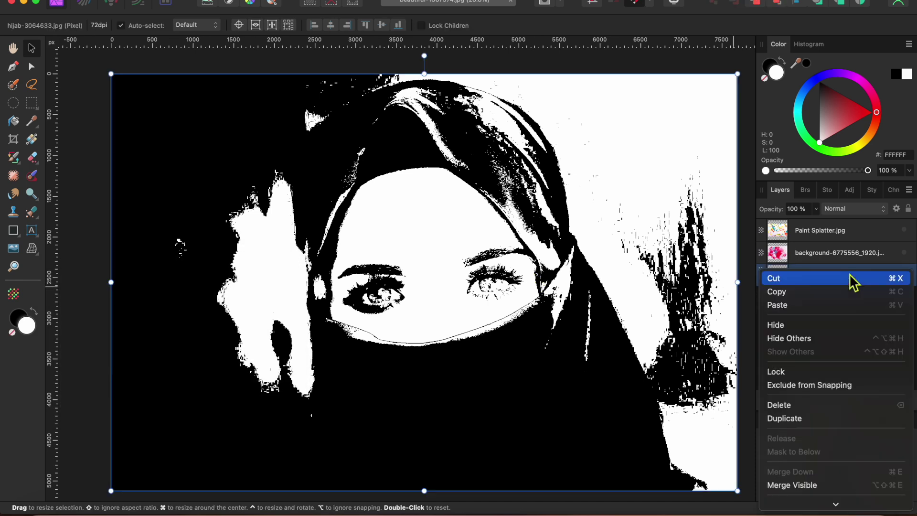
{"action": "scroll", "coordinate": [824, 436], "scroll_direction": "down", "scroll_amount": 3}
{"action": "left_click", "coordinate": [818, 419]}
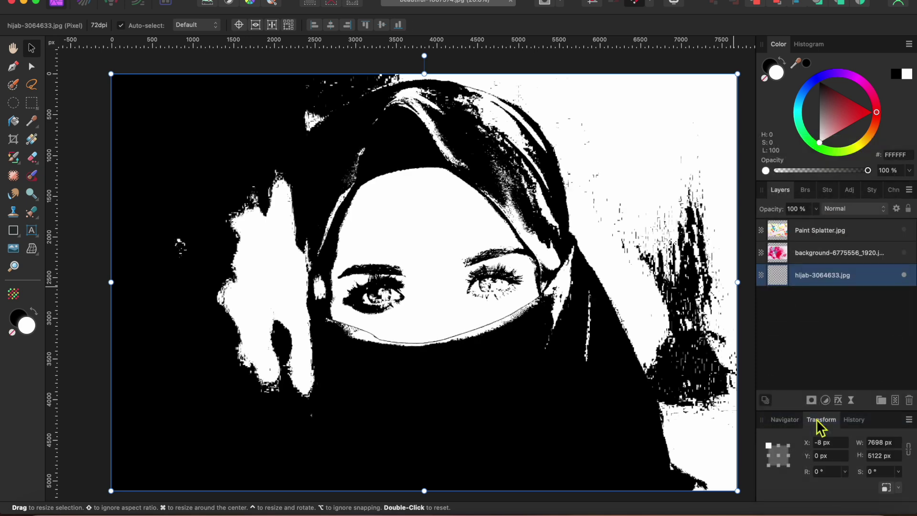
{"action": "left_click", "coordinate": [904, 253]}
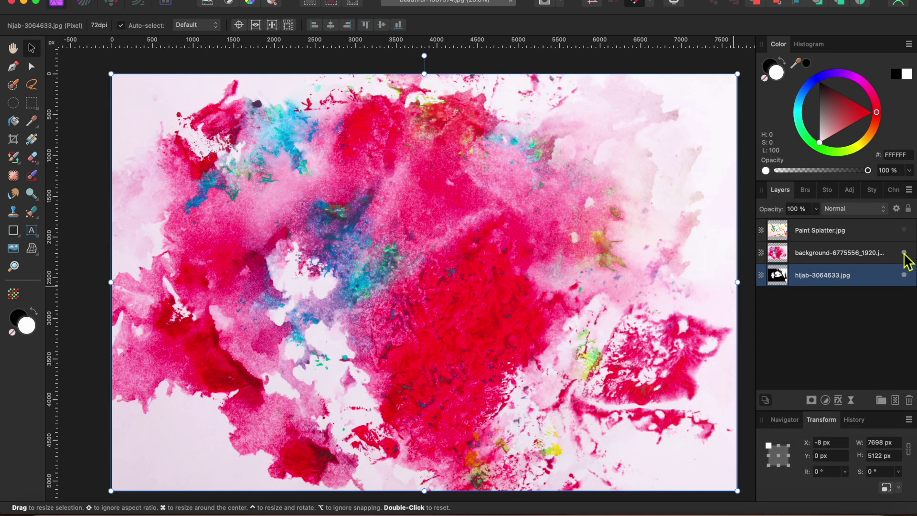
{"action": "left_click", "coordinate": [839, 260]}
Switch the watercolour background layer's blend mode to Add
{"action": "left_click", "coordinate": [852, 208]}
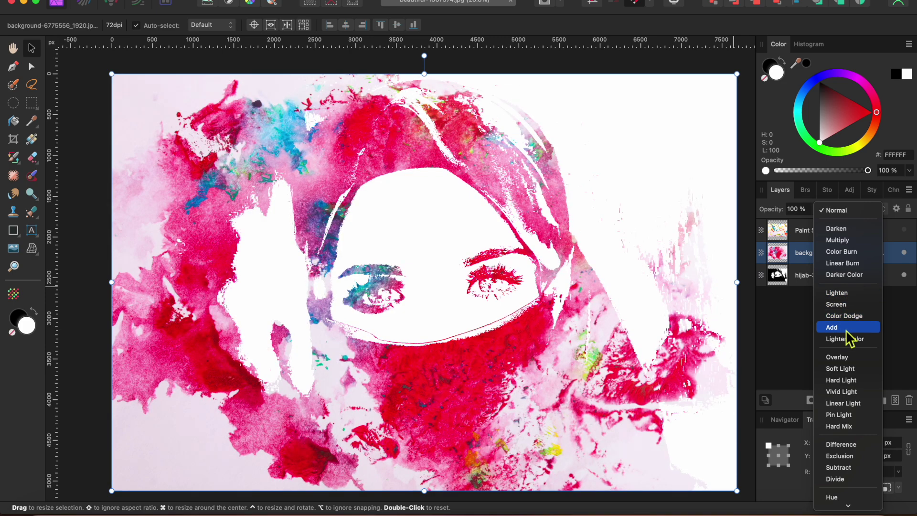
{"action": "left_click", "coordinate": [848, 329]}
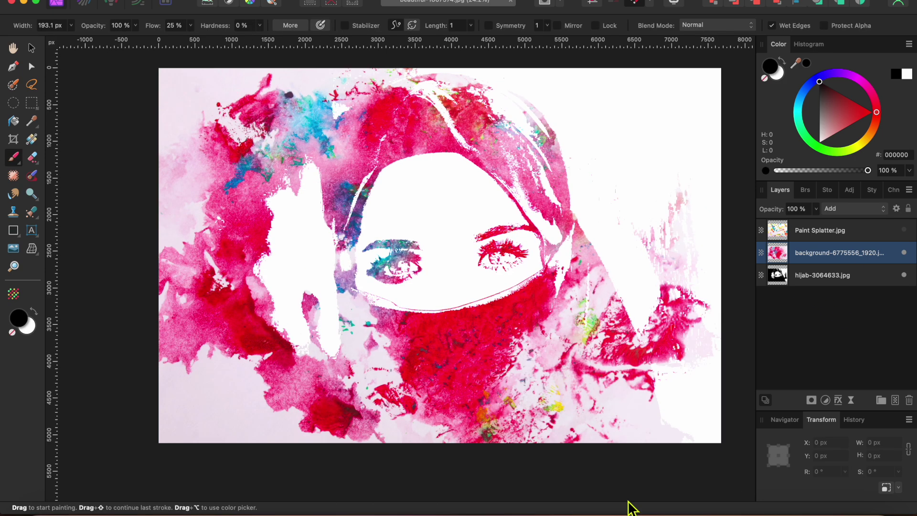
Show the Paint Splatter.jpg layer in Darken blend mode and add a layer mask to it
{"action": "left_click", "coordinate": [818, 236]}
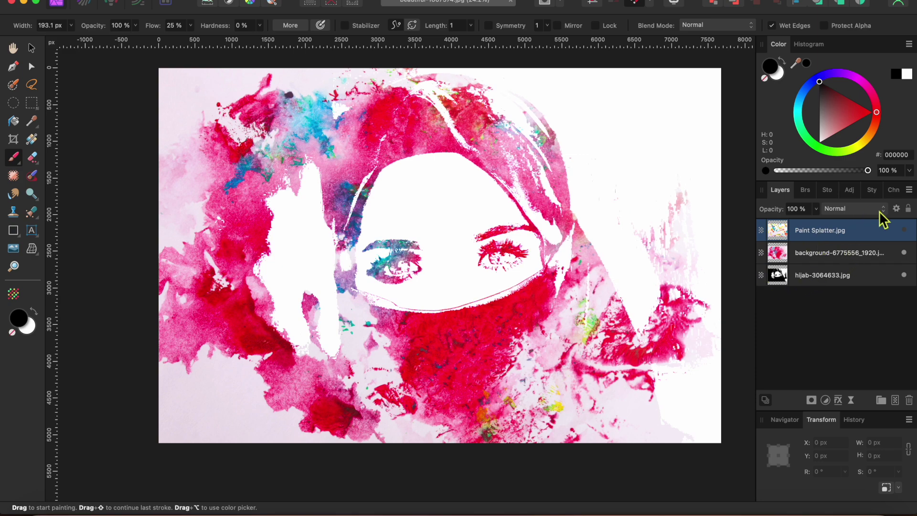
{"action": "left_click", "coordinate": [903, 230]}
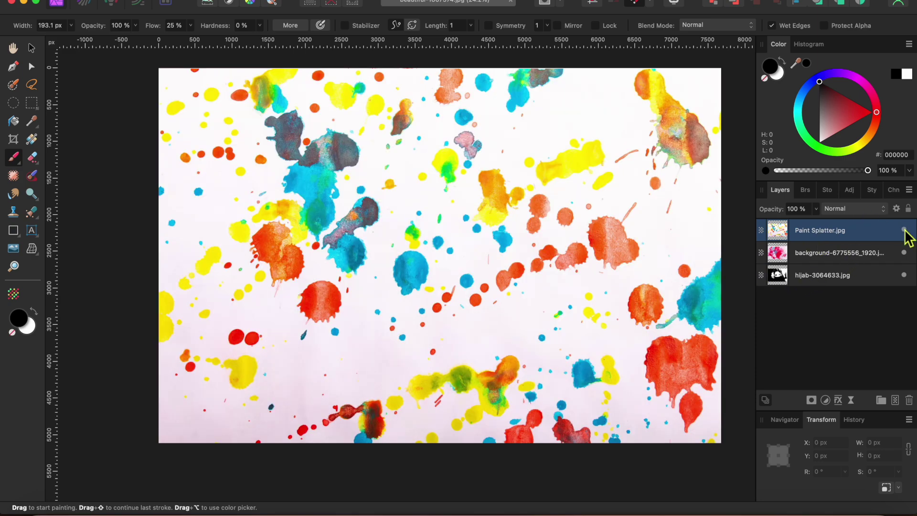
{"action": "left_click", "coordinate": [847, 213]}
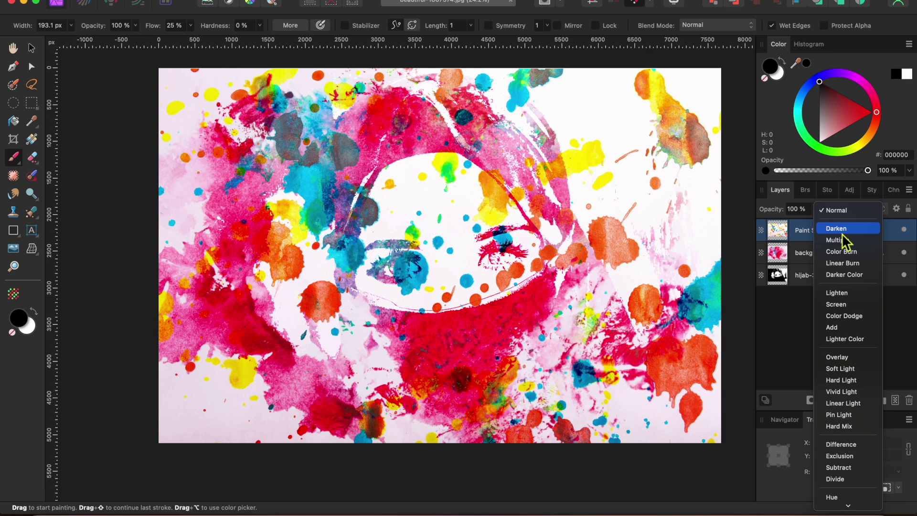
{"action": "left_click", "coordinate": [842, 232]}
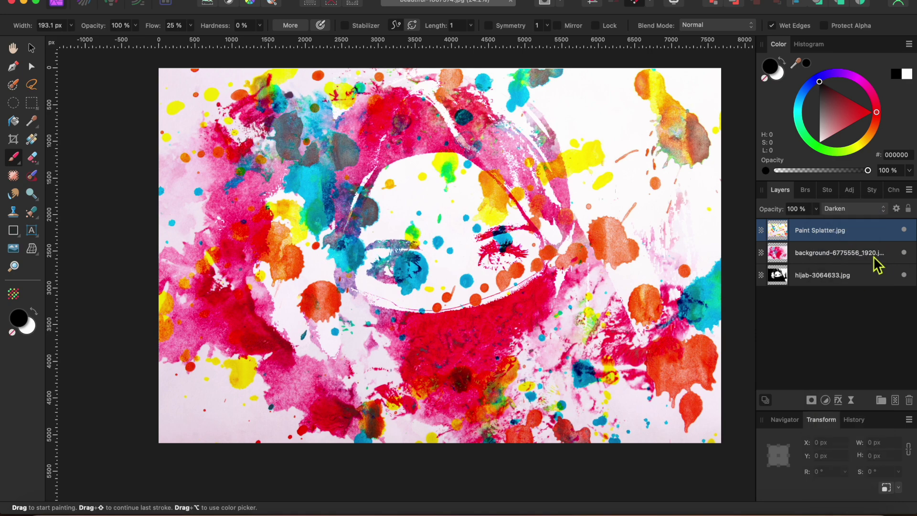
{"action": "left_click", "coordinate": [811, 401]}
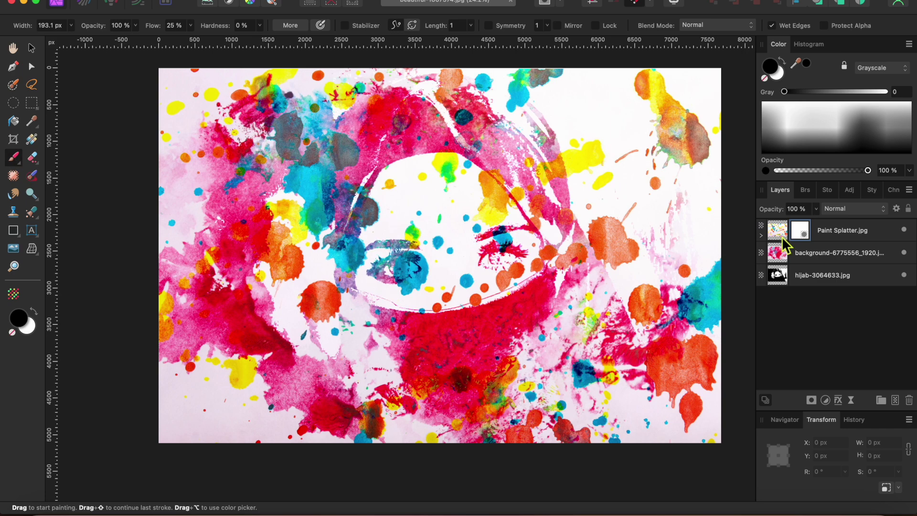
Look over the brush presets in the Brushes panel, then return to the Layers list
{"action": "left_click", "coordinate": [805, 190]}
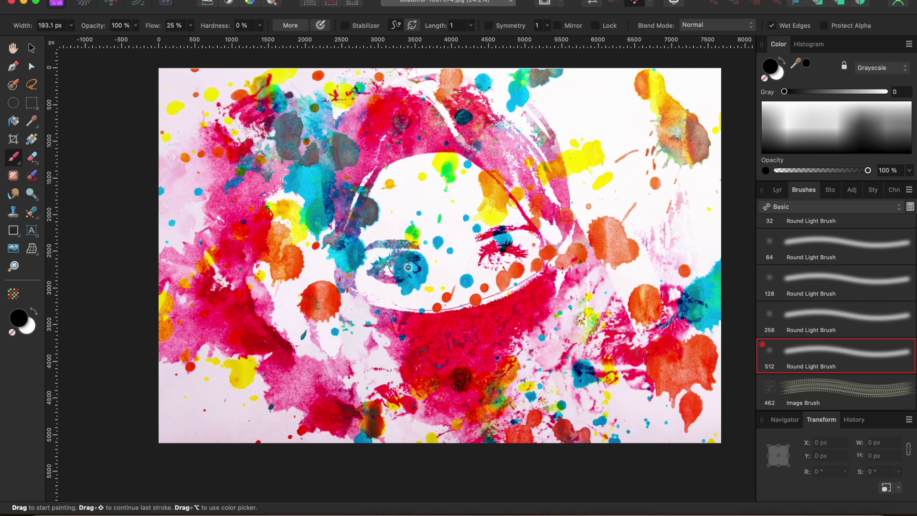
{"action": "left_click", "coordinate": [779, 190]}
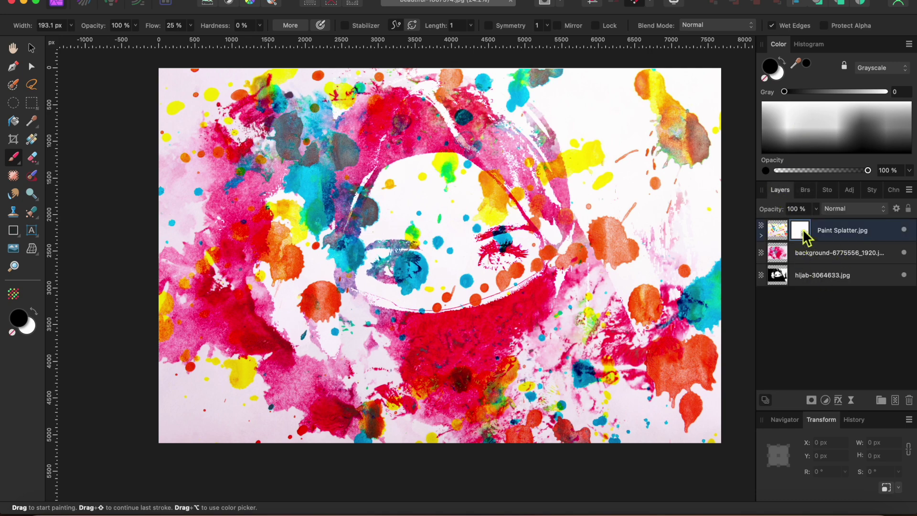
{"action": "scroll", "coordinate": [407, 275], "scroll_direction": "up", "scroll_amount": 5}
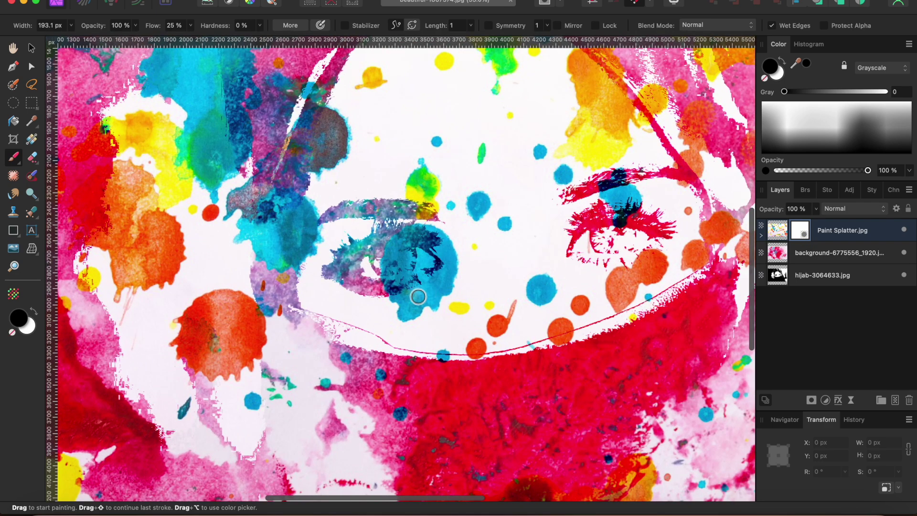
With a larger brush, mask the blue, yellow-green and cyan splatters away from both eyes
{"action": "key", "text": "]"}
{"action": "key", "text": "]"}
{"action": "key", "text": "]"}
{"action": "key", "text": "]"}
{"action": "key", "text": "]"}
{"action": "key", "text": "]"}
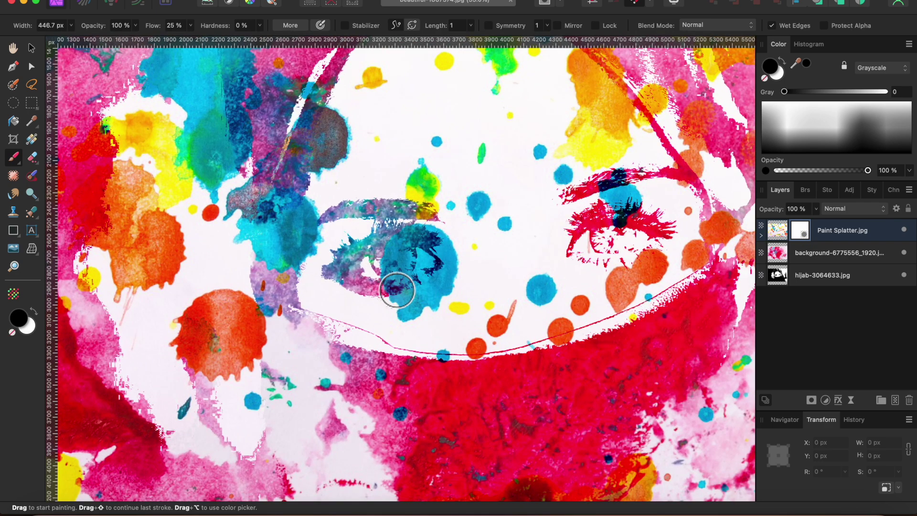
{"action": "mouse_move", "coordinate": [414, 313]}
{"action": "left_mouse_down"}
{"action": "mouse_move", "coordinate": [459, 290]}
{"action": "mouse_move", "coordinate": [380, 305]}
{"action": "mouse_move", "coordinate": [435, 252]}
{"action": "mouse_move", "coordinate": [377, 250]}
{"action": "mouse_move", "coordinate": [465, 257]}
{"action": "mouse_move", "coordinate": [411, 319]}
{"action": "mouse_move", "coordinate": [490, 307]}
{"action": "mouse_move", "coordinate": [537, 320]}
{"action": "left_mouse_up"}
{"action": "key", "text": "super+z"}
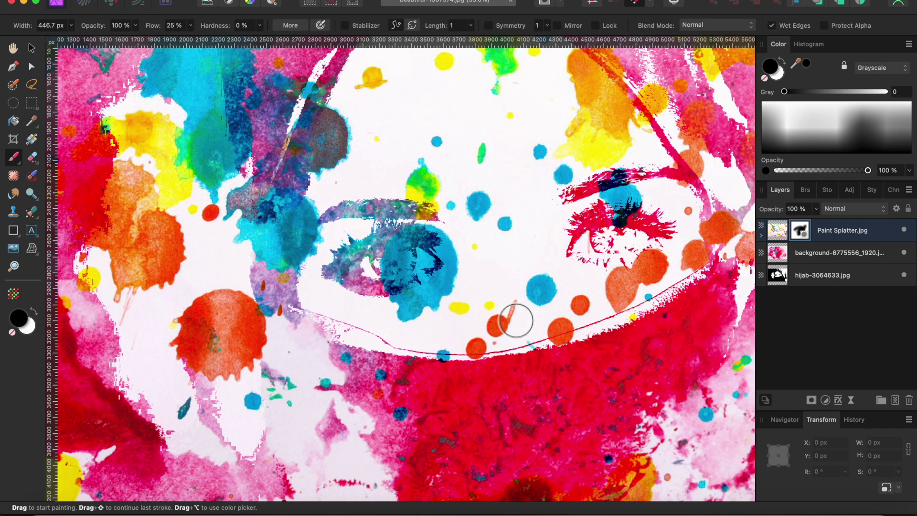
{"action": "mouse_move", "coordinate": [391, 278]}
{"action": "left_mouse_down"}
{"action": "mouse_move", "coordinate": [439, 292]}
{"action": "mouse_move", "coordinate": [430, 307]}
{"action": "mouse_move", "coordinate": [454, 257]}
{"action": "mouse_move", "coordinate": [398, 242]}
{"action": "mouse_move", "coordinate": [328, 242]}
{"action": "mouse_move", "coordinate": [331, 205]}
{"action": "left_mouse_up"}
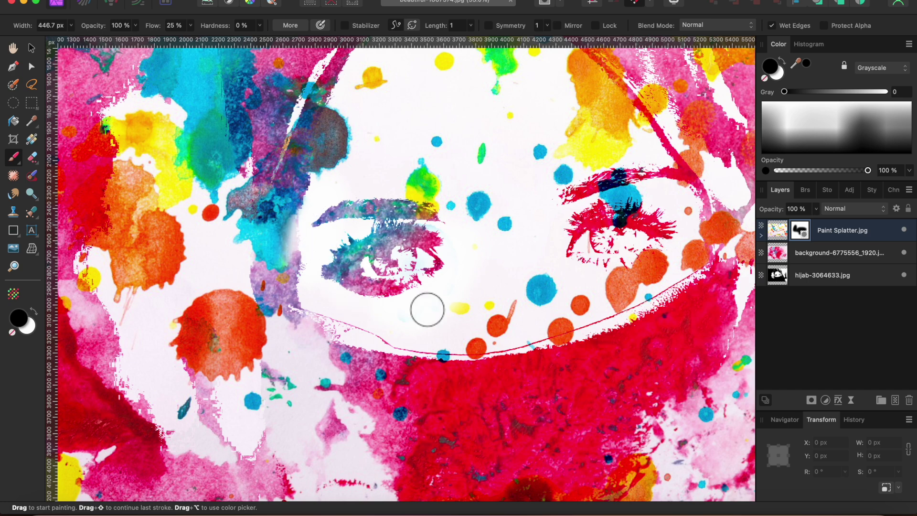
{"action": "scroll", "coordinate": [426, 309], "scroll_direction": "down", "scroll_amount": 2}
{"action": "mouse_move", "coordinate": [451, 210]}
{"action": "left_mouse_down"}
{"action": "mouse_move", "coordinate": [417, 205]}
{"action": "mouse_move", "coordinate": [435, 189]}
{"action": "mouse_move", "coordinate": [472, 240]}
{"action": "left_mouse_up"}
{"action": "mouse_move", "coordinate": [629, 207]}
{"action": "left_mouse_down"}
{"action": "mouse_move", "coordinate": [631, 233]}
{"action": "mouse_move", "coordinate": [610, 208]}
{"action": "mouse_move", "coordinate": [639, 193]}
{"action": "left_mouse_up"}
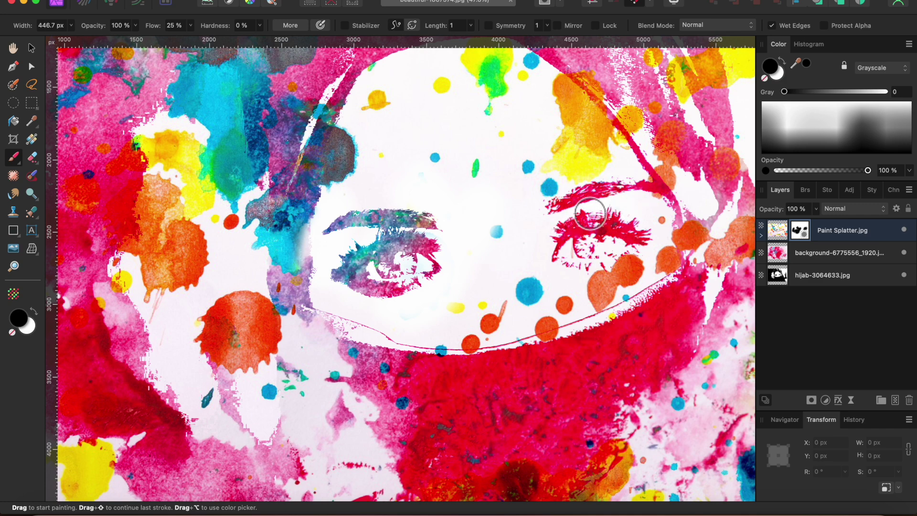
{"action": "scroll", "coordinate": [576, 212], "scroll_direction": "down", "scroll_amount": 2}
{"action": "scroll", "coordinate": [572, 213], "scroll_direction": "down", "scroll_amount": 2}
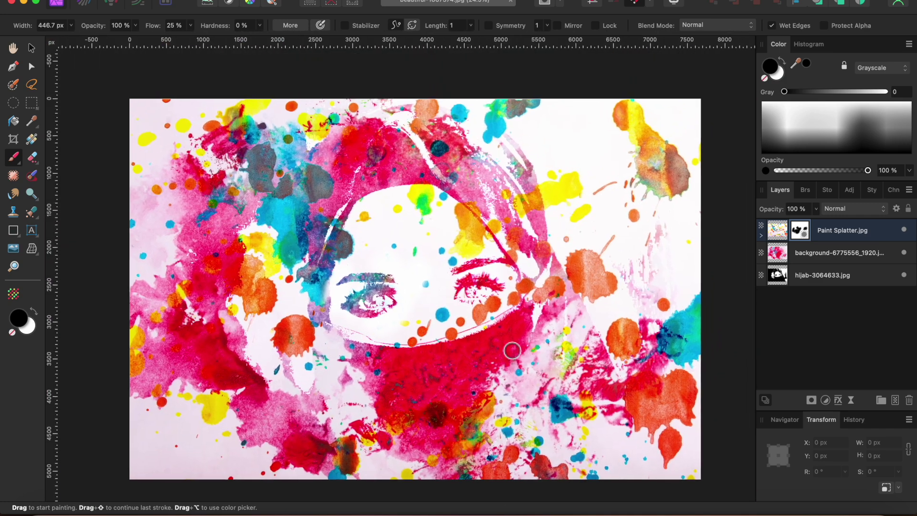
{"action": "left_click_drag", "start_coordinate": [451, 315], "coordinate": [431, 294]}
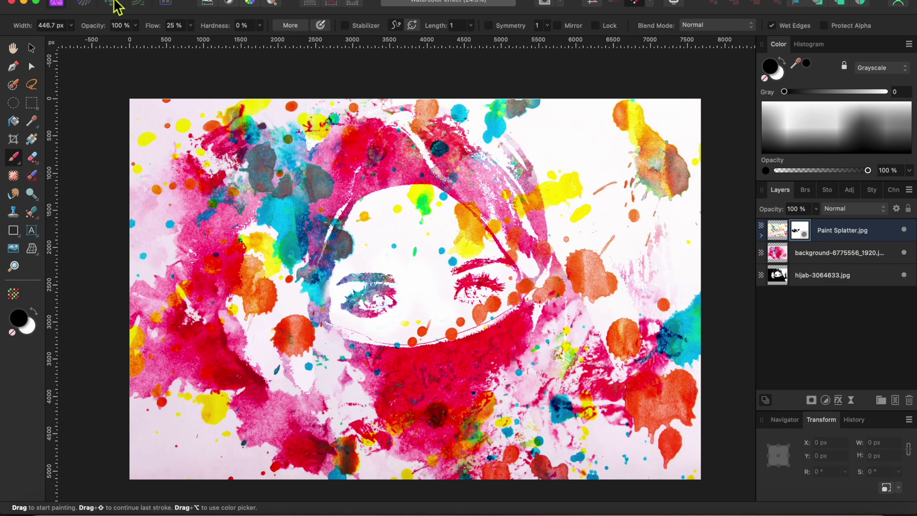
Place Canvas.jpg from Downloads, dragging it out across the whole document
{"action": "left_click", "coordinate": [15, 248]}
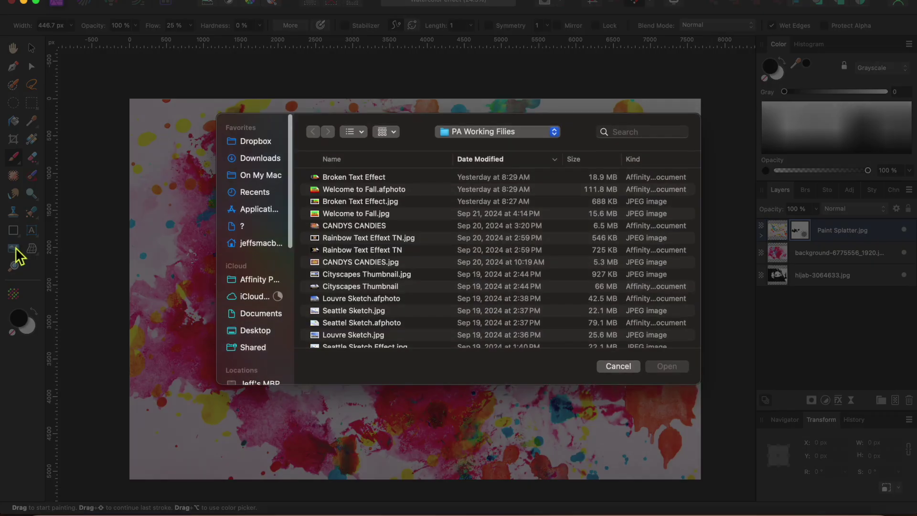
{"action": "left_click", "coordinate": [270, 161]}
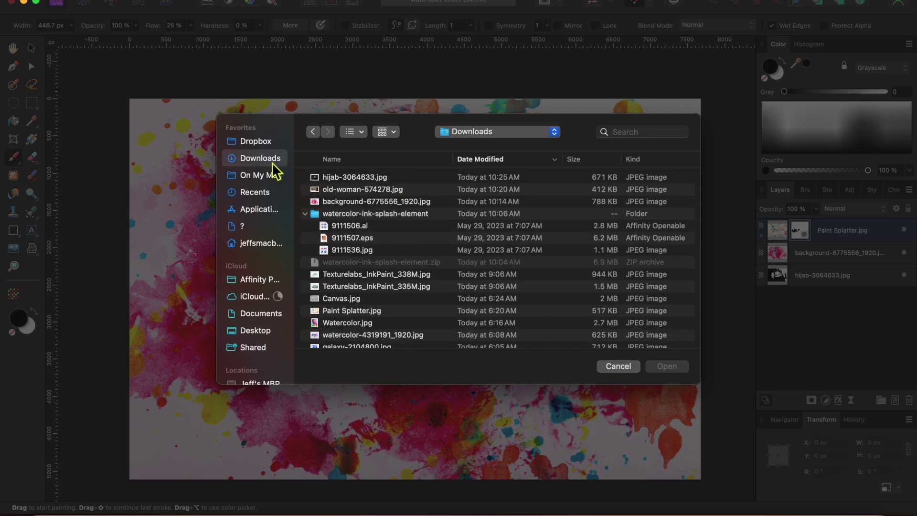
{"action": "left_click", "coordinate": [351, 299]}
{"action": "left_click", "coordinate": [675, 367]}
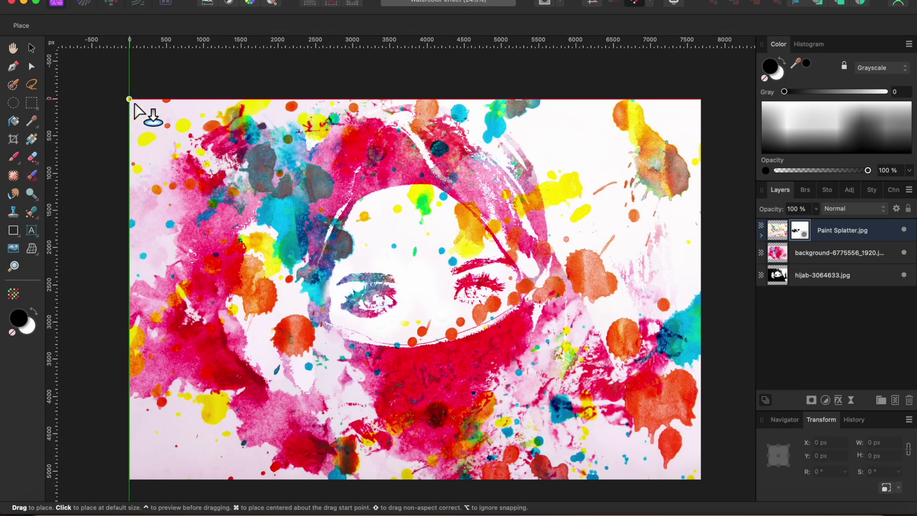
{"action": "left_click_drag", "start_coordinate": [134, 104], "coordinate": [654, 466]}
Enlarge the canvas texture to about 10466 px wide, past the document edges, and preview its blend modes
{"action": "scroll", "coordinate": [477, 351], "scroll_direction": "down", "scroll_amount": 2}
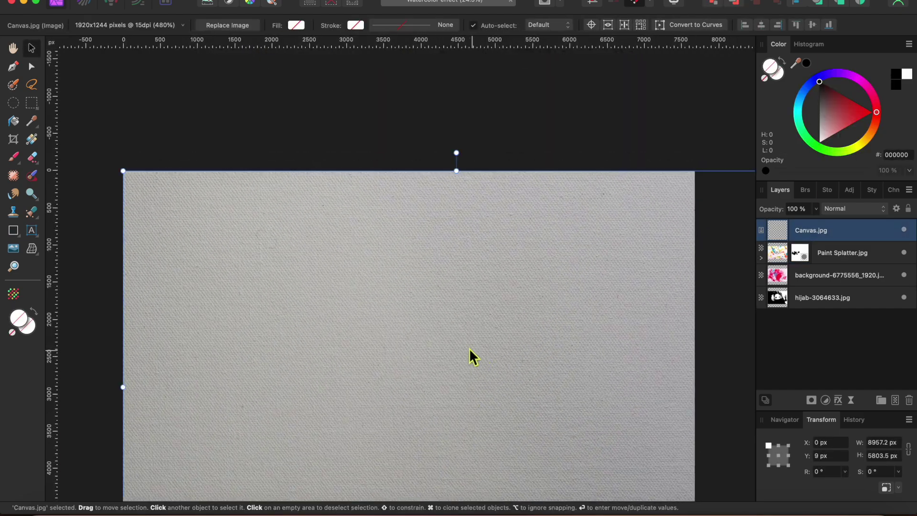
{"action": "scroll", "coordinate": [469, 349], "scroll_direction": "down", "scroll_amount": 2}
{"action": "scroll", "coordinate": [455, 333], "scroll_direction": "down", "scroll_amount": 1}
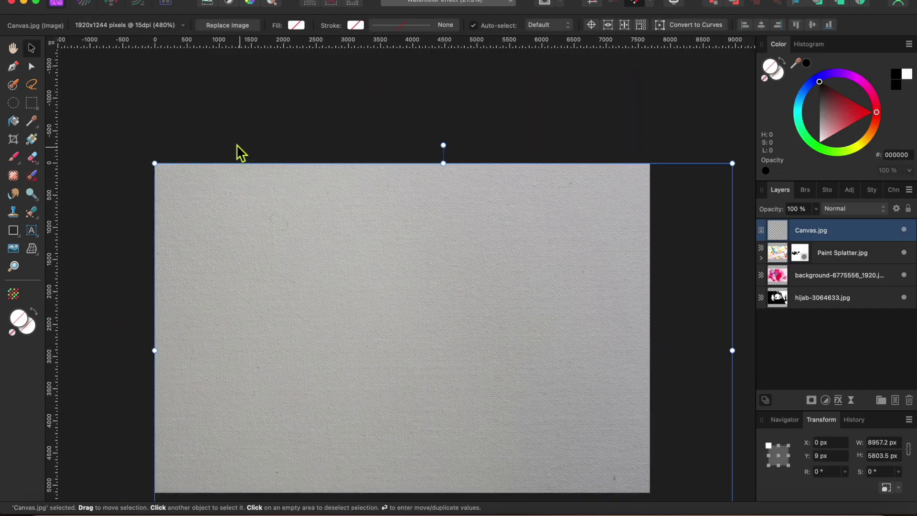
{"action": "left_click_drag", "start_coordinate": [142, 155], "coordinate": [81, 82]}
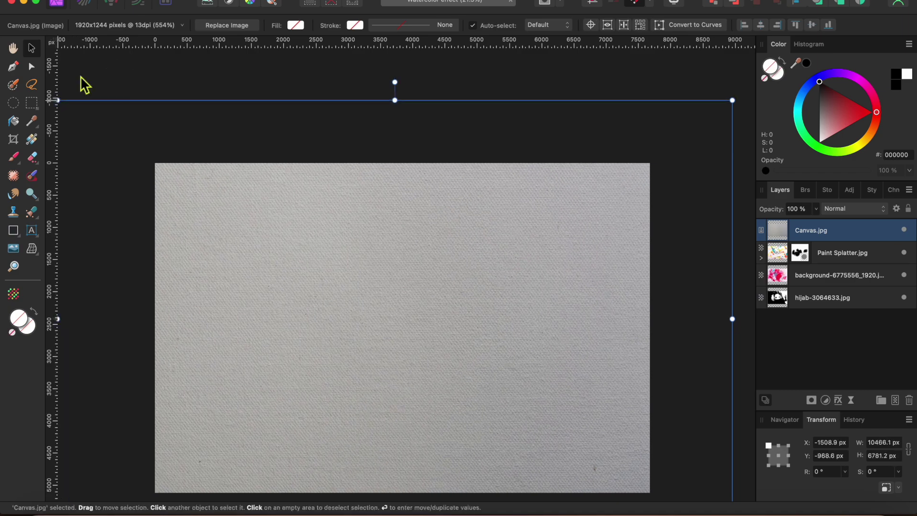
{"action": "scroll", "coordinate": [257, 285], "scroll_direction": "down", "scroll_amount": 2}
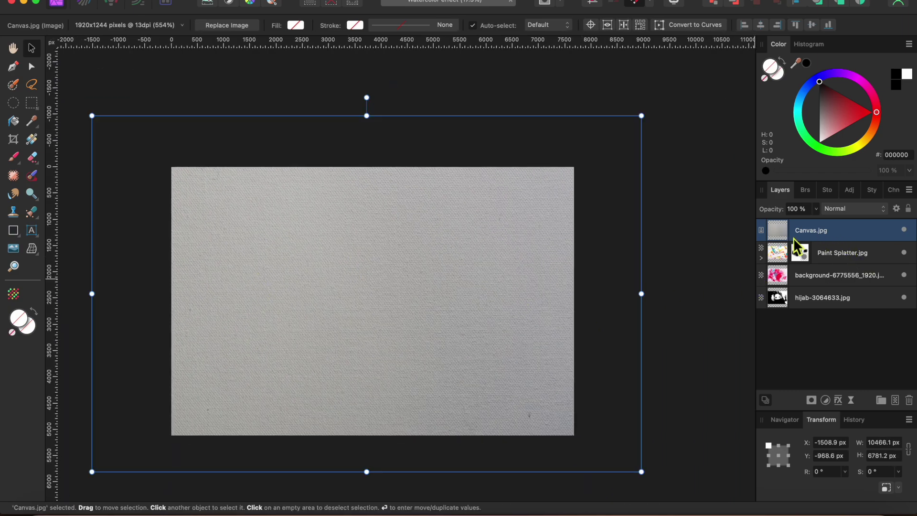
{"action": "left_click", "coordinate": [841, 211]}
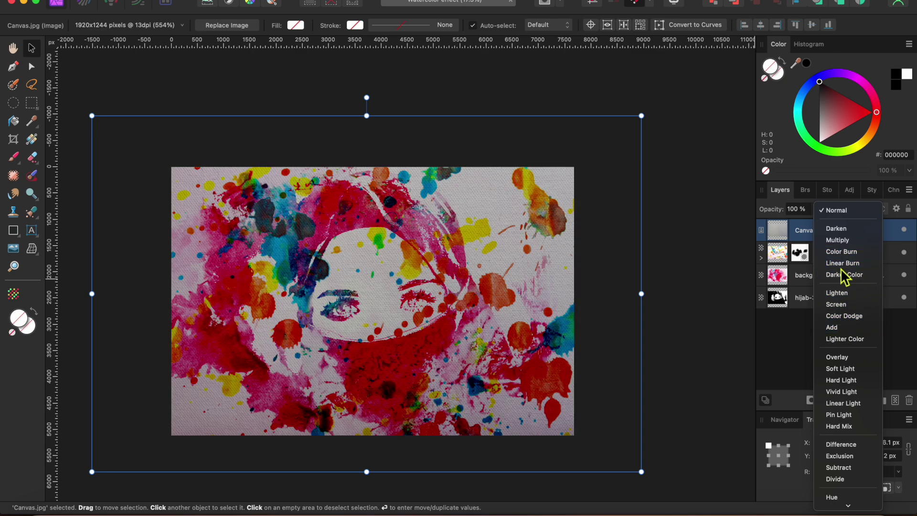
Try Linear Burn on the Canvas.jpg layer, then settle on Multiply blend mode
{"action": "left_click", "coordinate": [842, 262]}
{"action": "scroll", "coordinate": [470, 291], "scroll_direction": "up", "scroll_amount": 2}
{"action": "scroll", "coordinate": [471, 291], "scroll_direction": "down", "scroll_amount": 2}
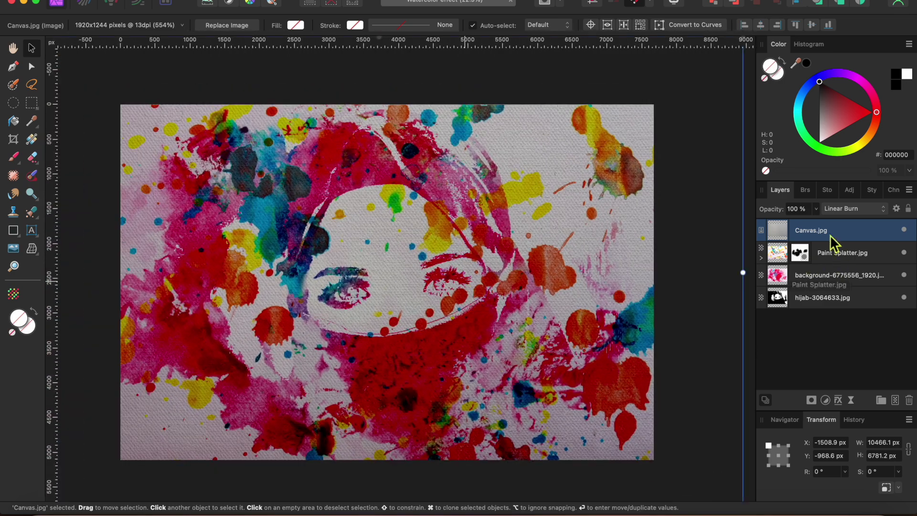
{"action": "left_click", "coordinate": [841, 210]}
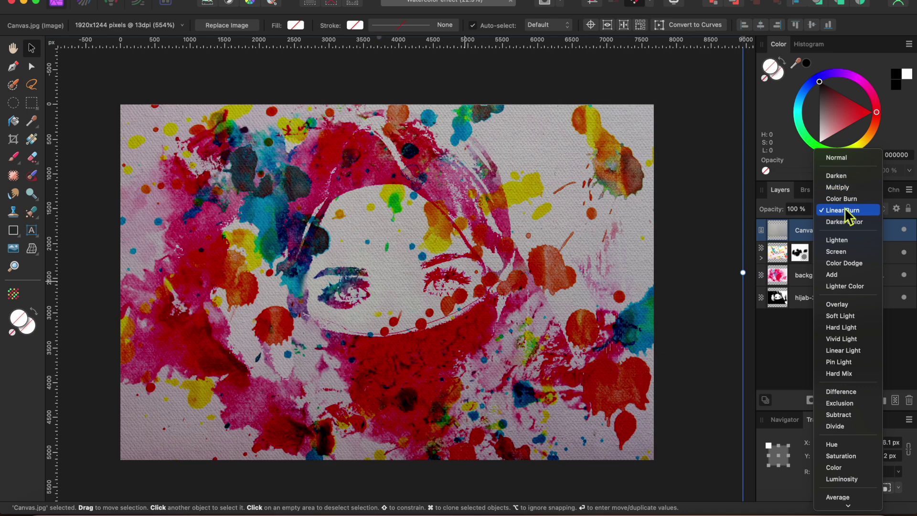
{"action": "left_click", "coordinate": [845, 187]}
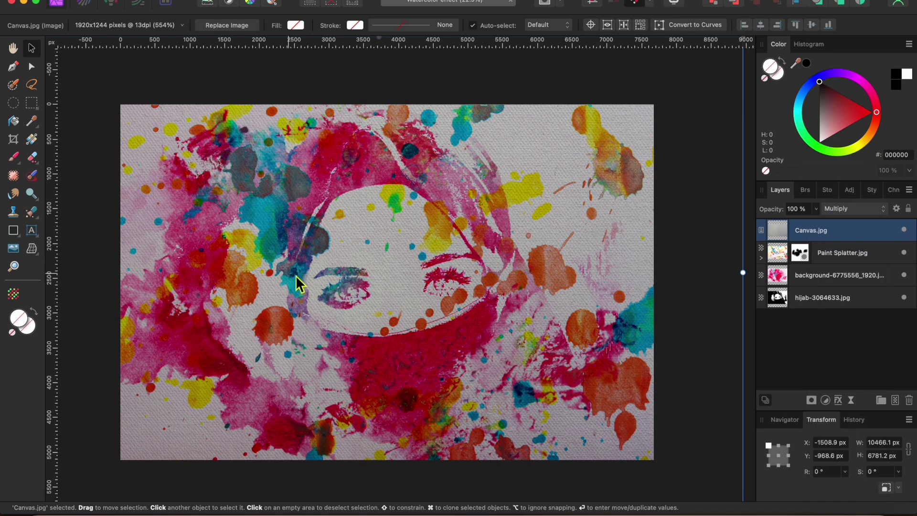
Add a Brightness / Contrast adjustment with brightness raised to 51%
{"action": "left_click", "coordinate": [824, 400]}
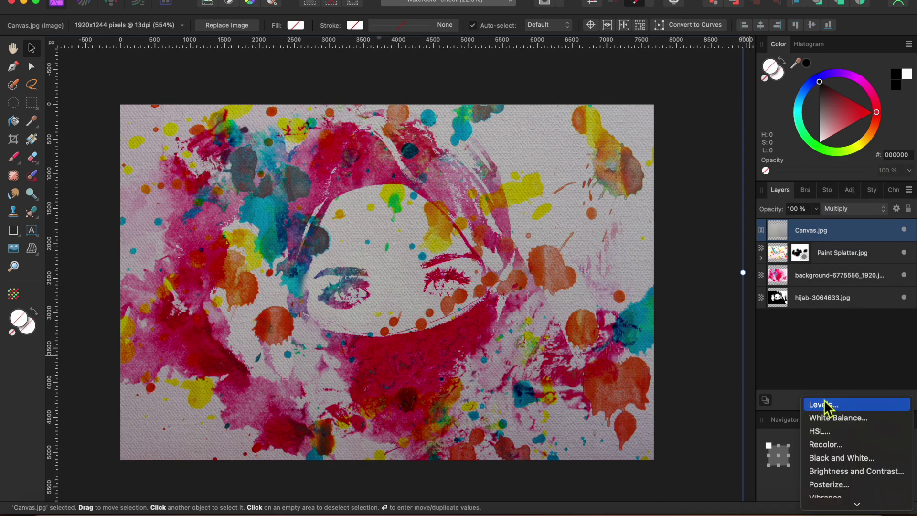
{"action": "left_click", "coordinate": [839, 471]}
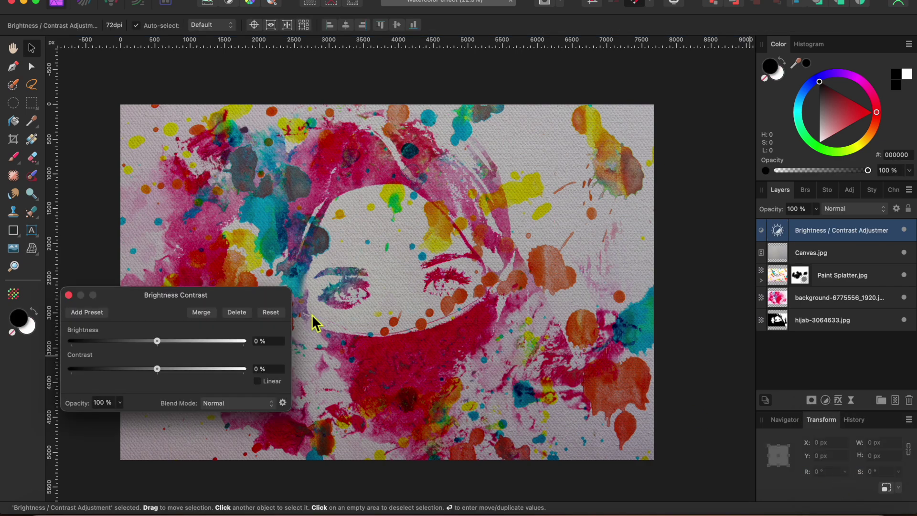
{"action": "left_click_drag", "start_coordinate": [161, 340], "coordinate": [204, 347]}
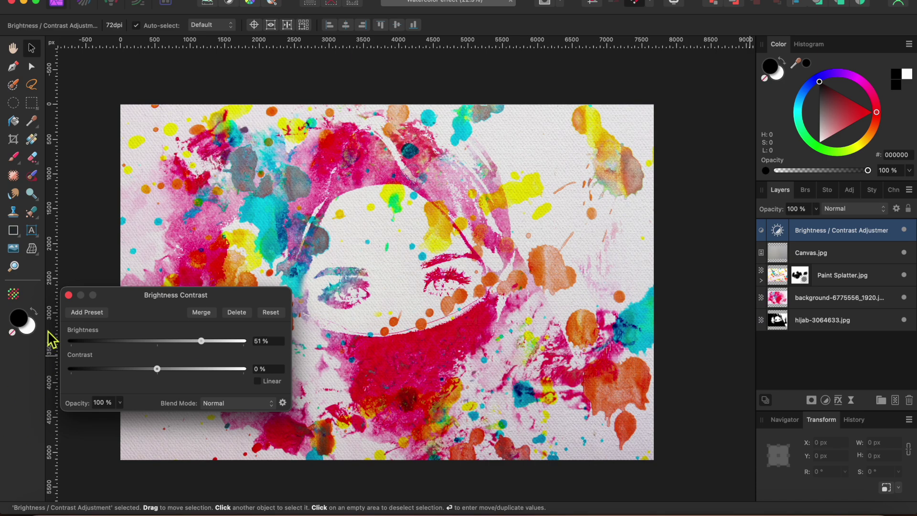